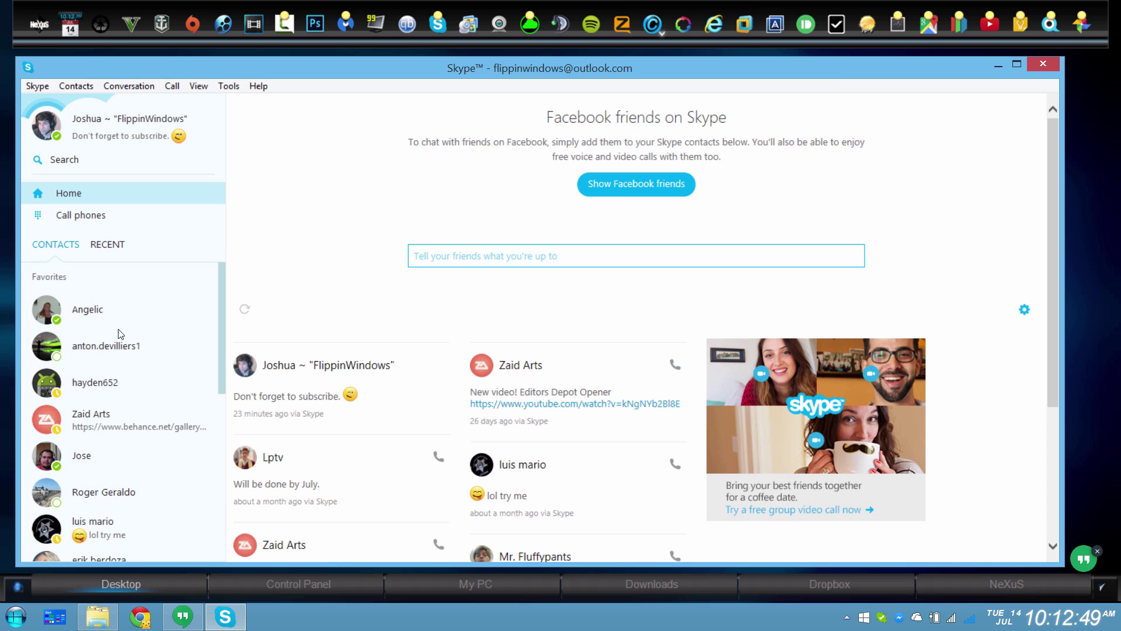
- Open a favourite contact's chat showing the beach-party ad, then minimize Skype
left_click(115, 344)
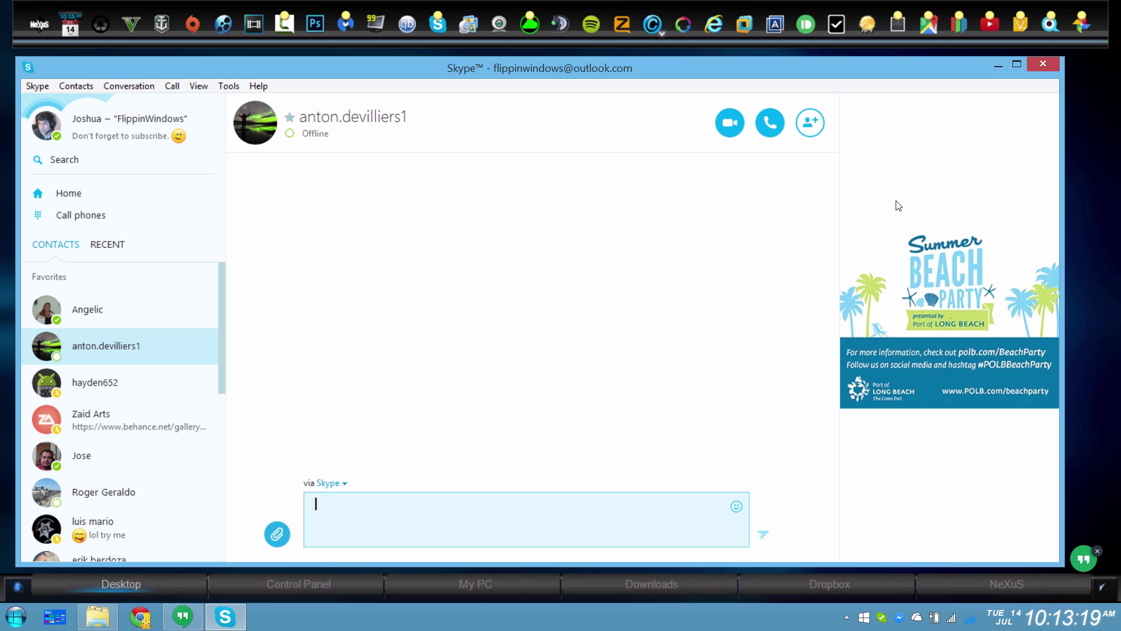
left_click(1001, 66)
- Run Skypr.exe from the C: drive as administrator
left_click(97, 617)
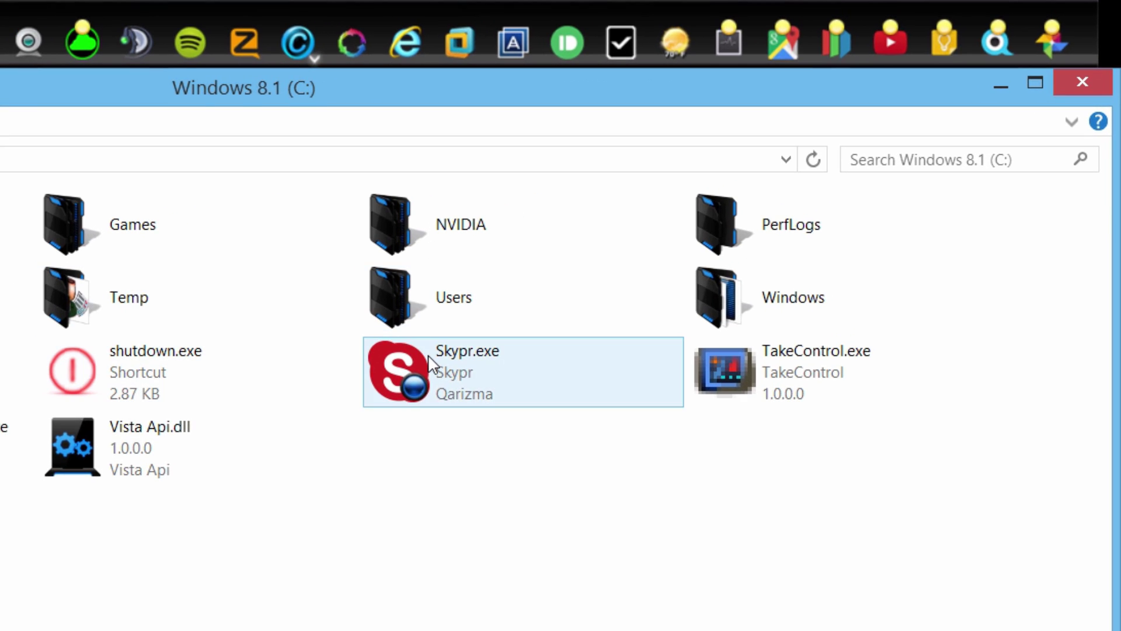
right_click(431, 359)
left_click(491, 463)
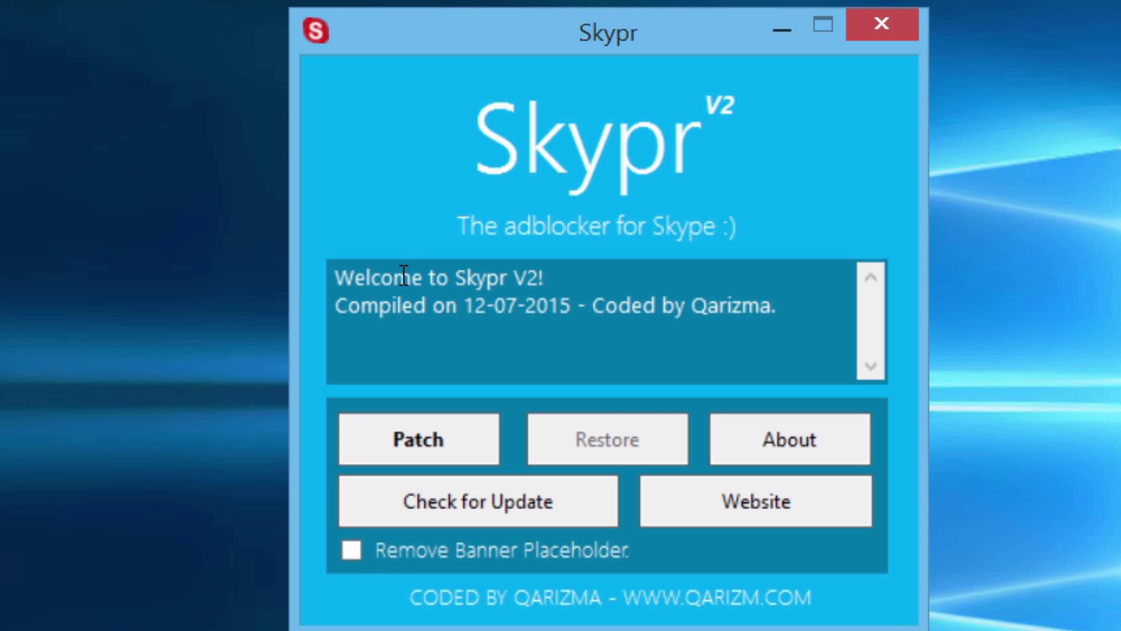
- Apply the Skypr ad-blocking patch so Skype restarts
left_click(404, 440)
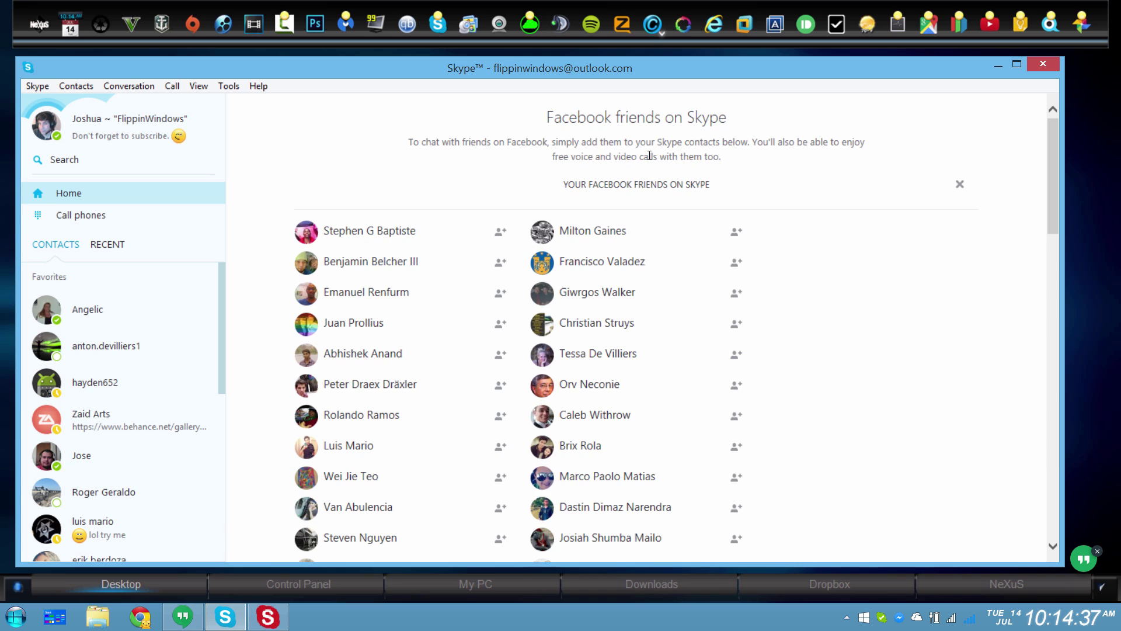
- Dismiss the Facebook friends panel and reopen the favourite contact's chat, now ad-free
left_click(959, 184)
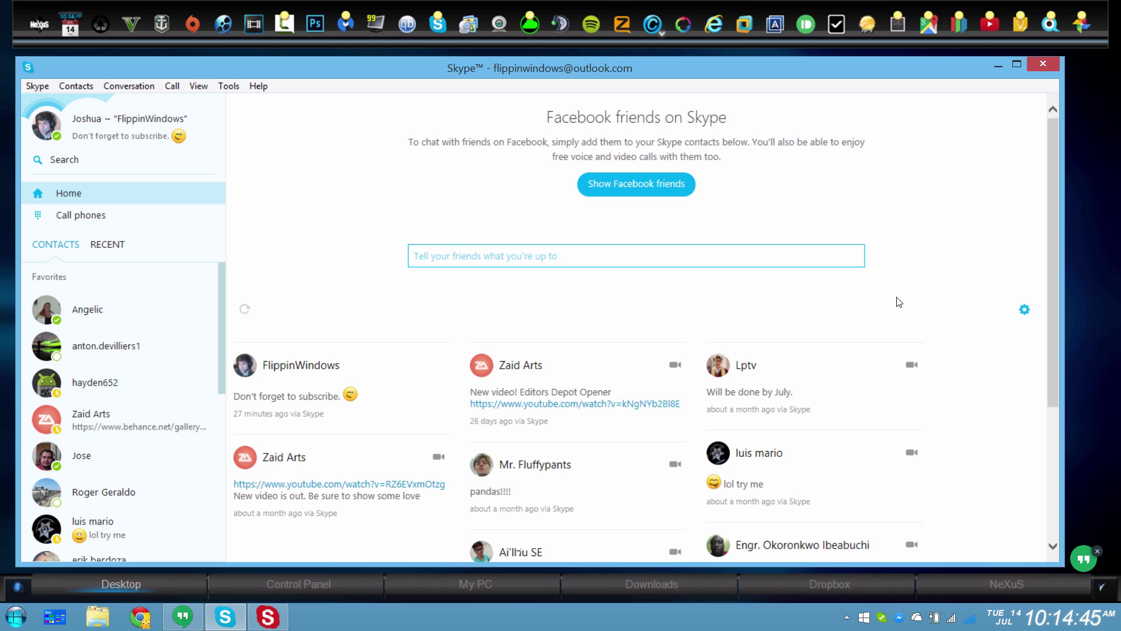
left_click(96, 351)
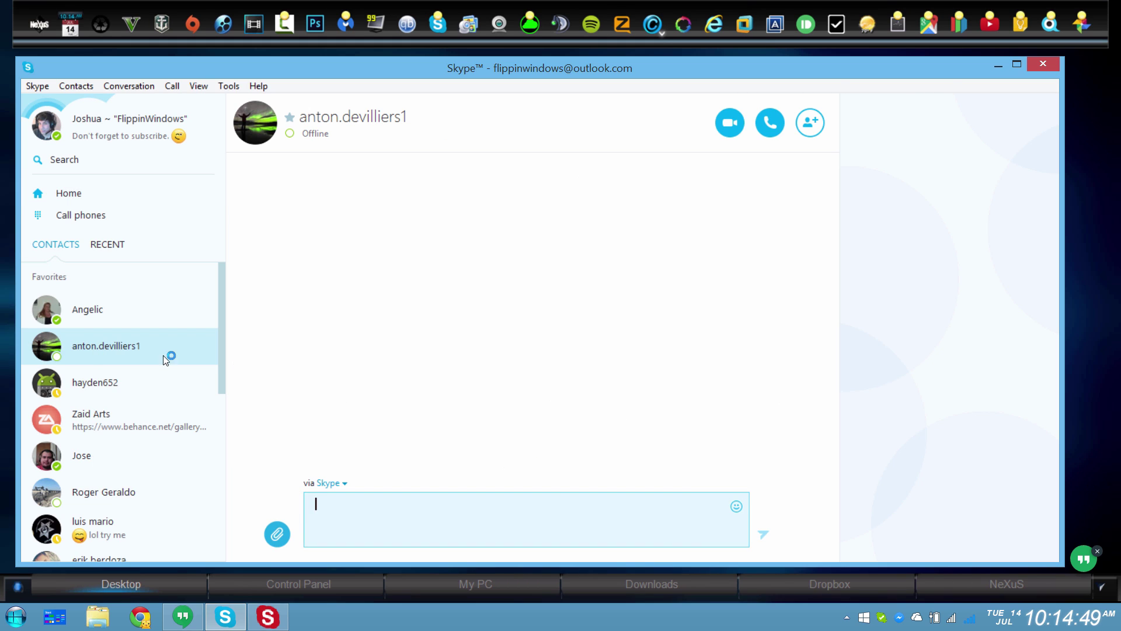
left_click(649, 337)
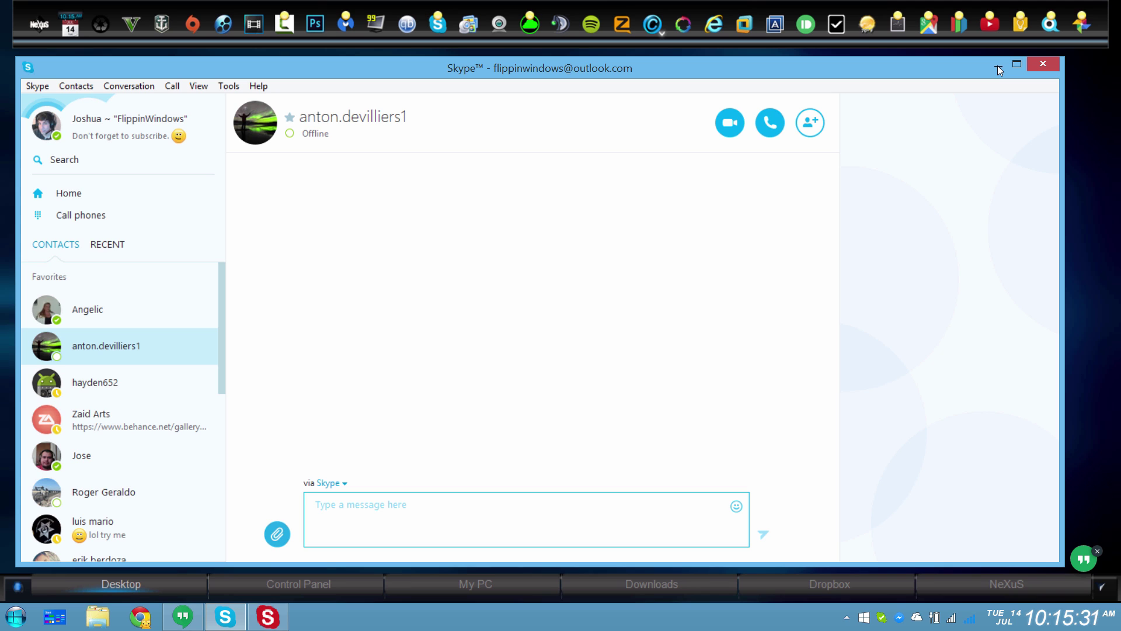
- Minimize Skype and drag the Skypr window lower and to the right
left_click(997, 66)
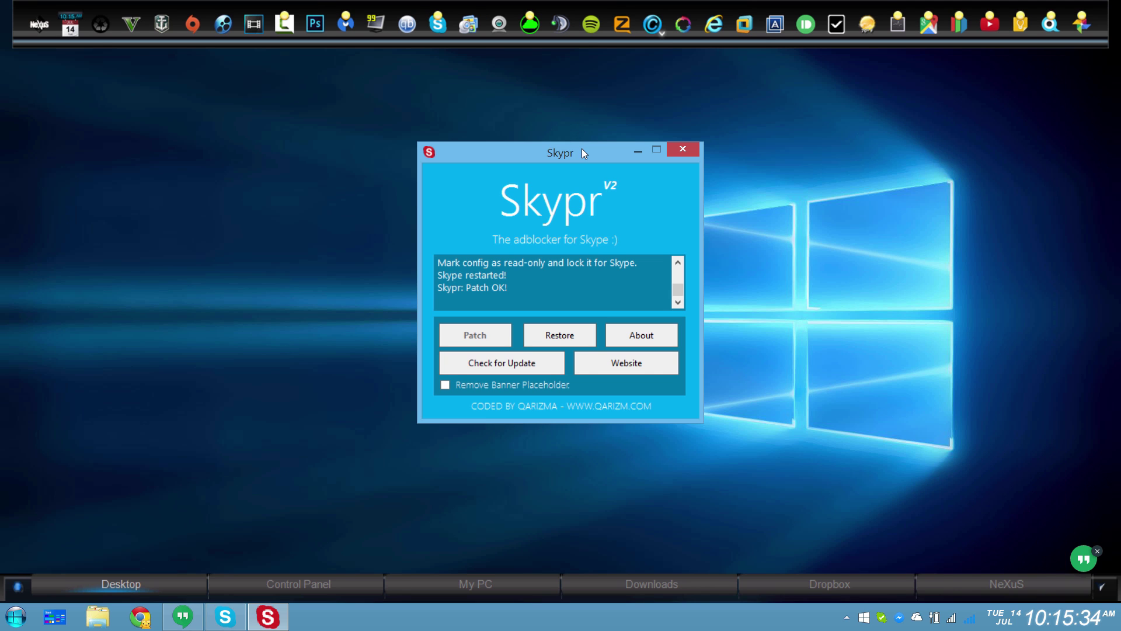
left_click_drag(581, 153, 676, 214)
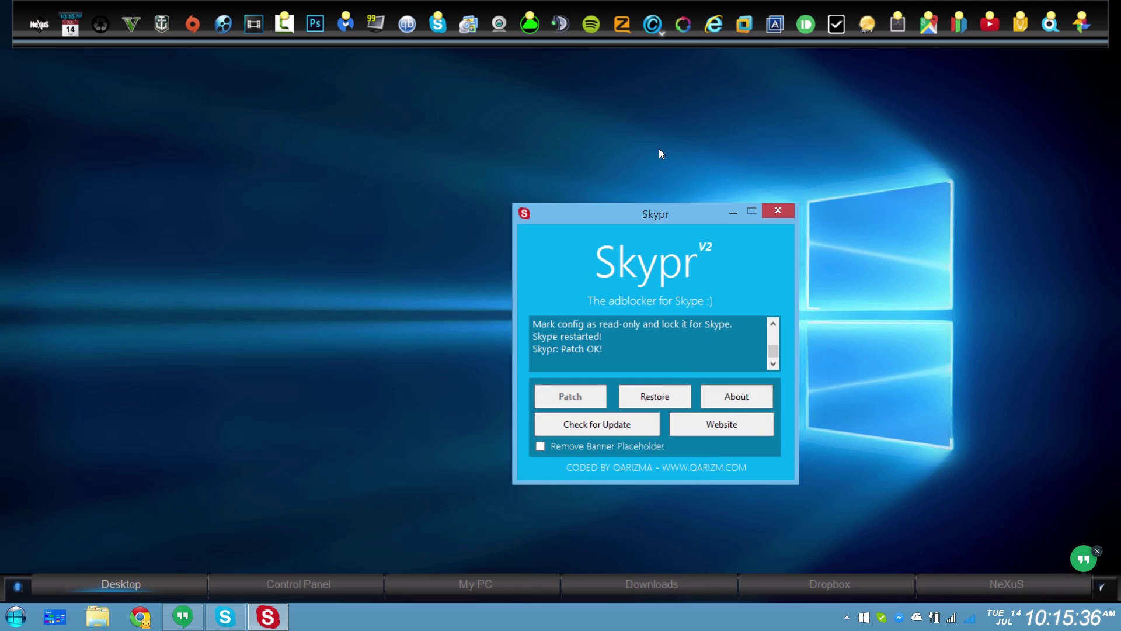